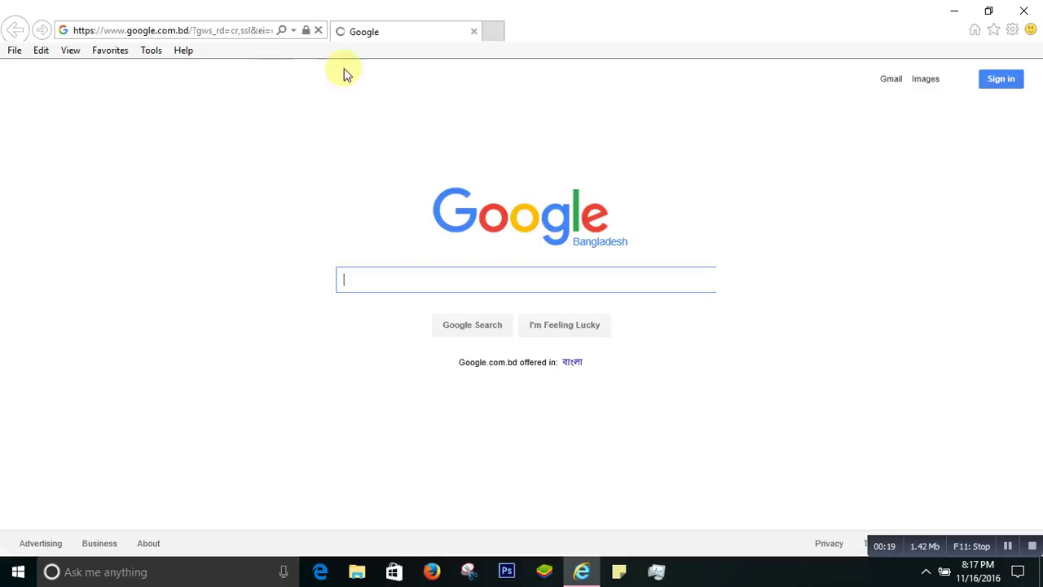
- Try signing in from the Google homepage, retrying after the accounts page fails to display
left_click(1008, 81)
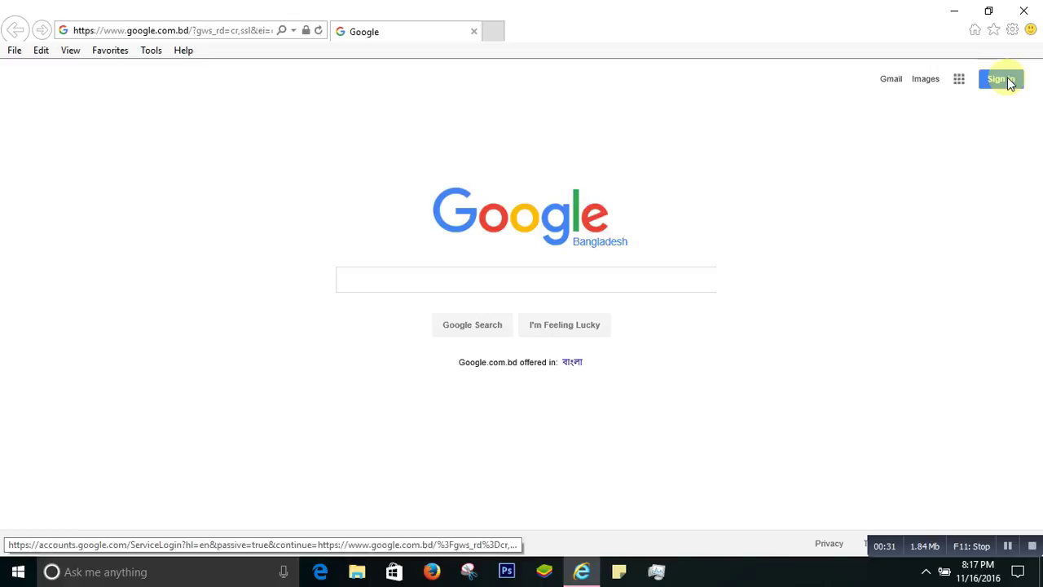
left_click(1007, 79)
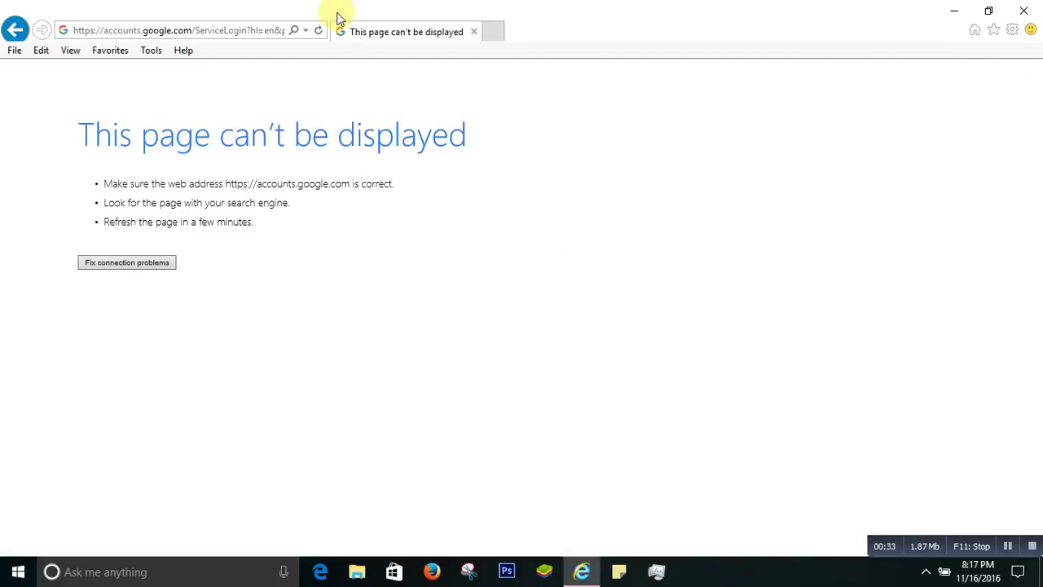
- Reload the failed page and sign in as Fashion Tailers with the account password
left_click(319, 30)
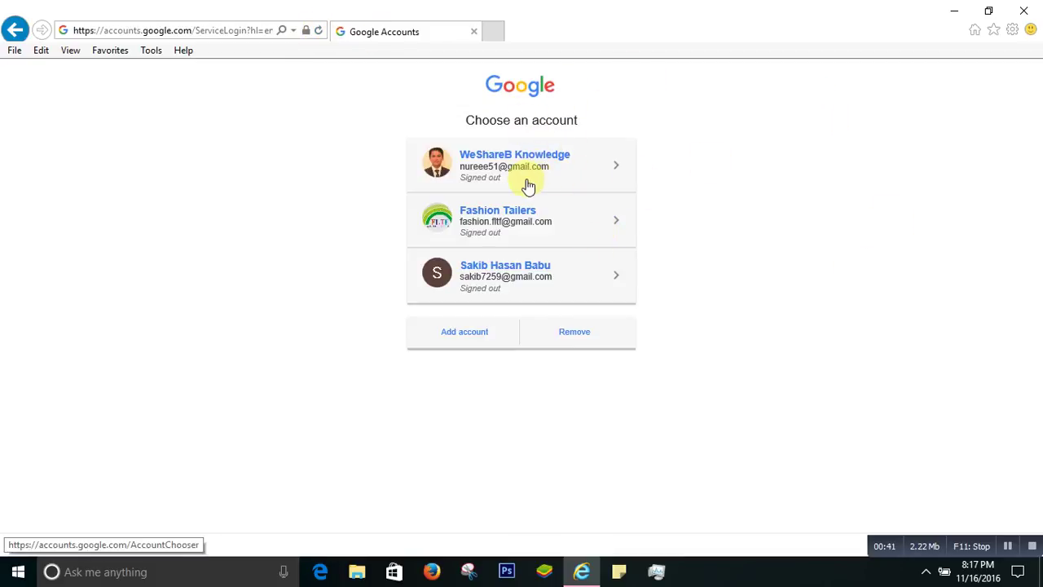
left_click(506, 227)
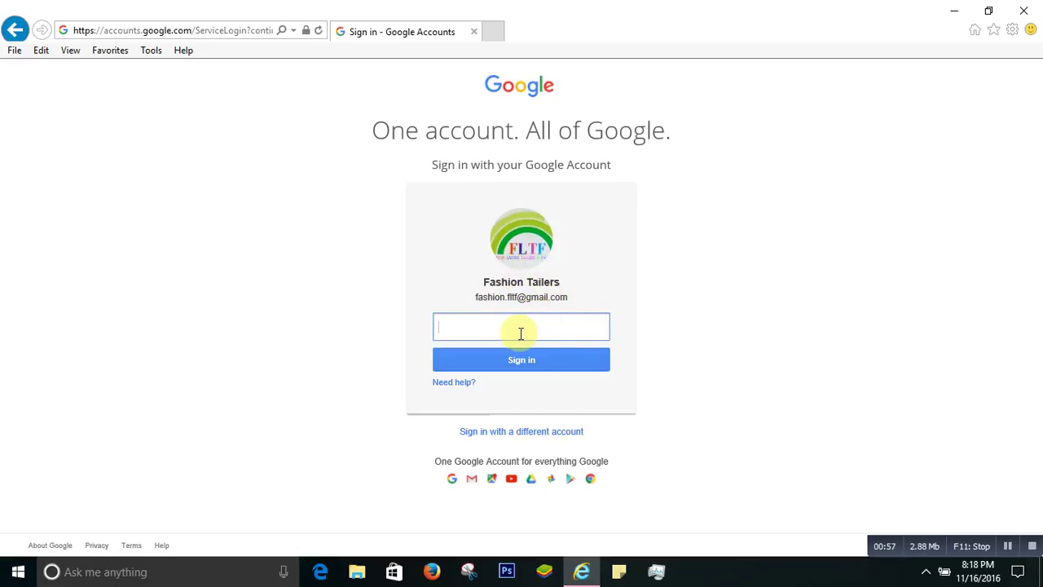
type("f")
left_click(508, 358)
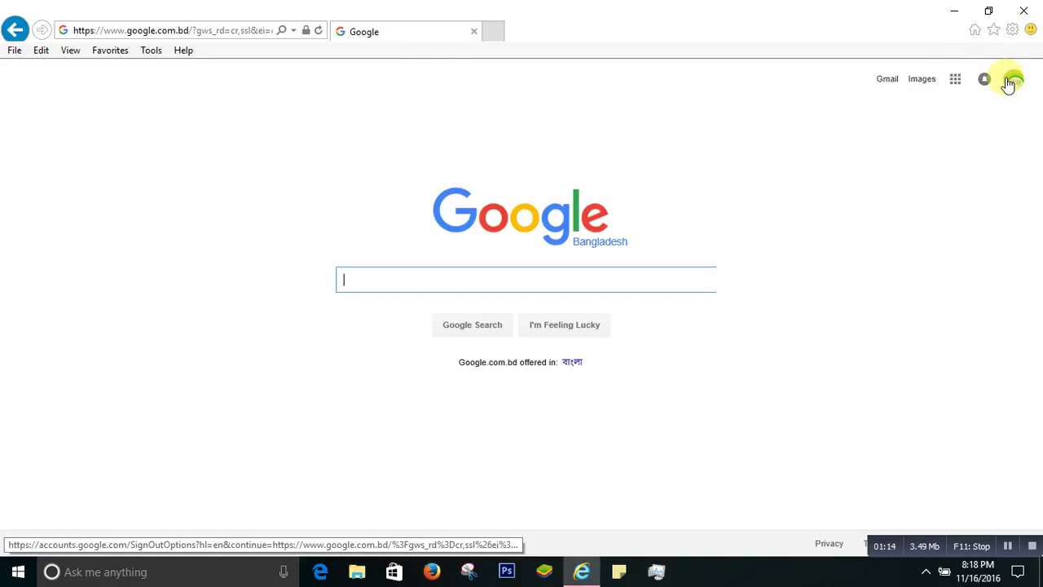
- Open My Account from the avatar menu and scroll through the Fashion Tailers overview
left_click(1014, 82)
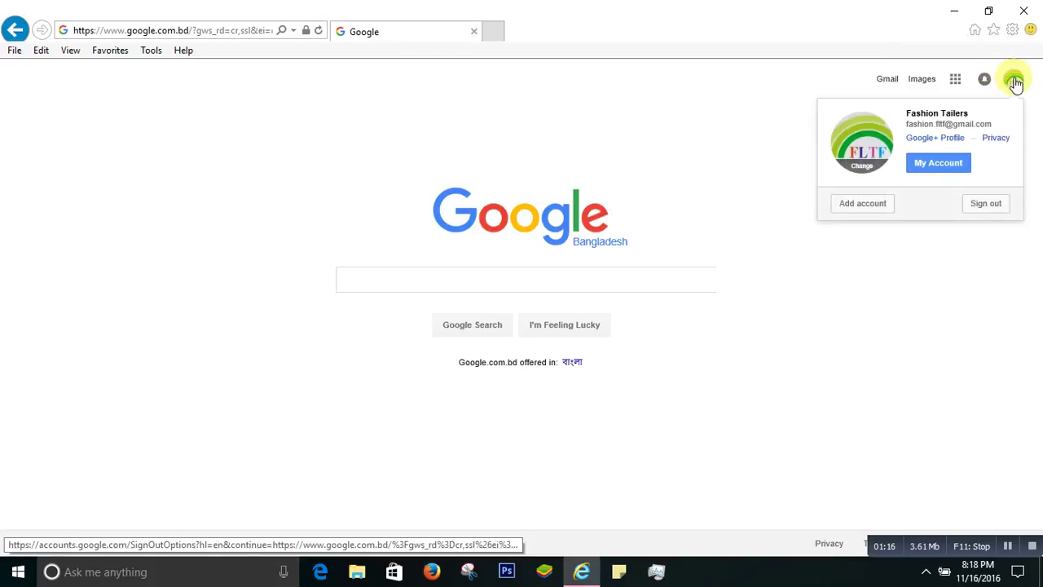
left_click(944, 167)
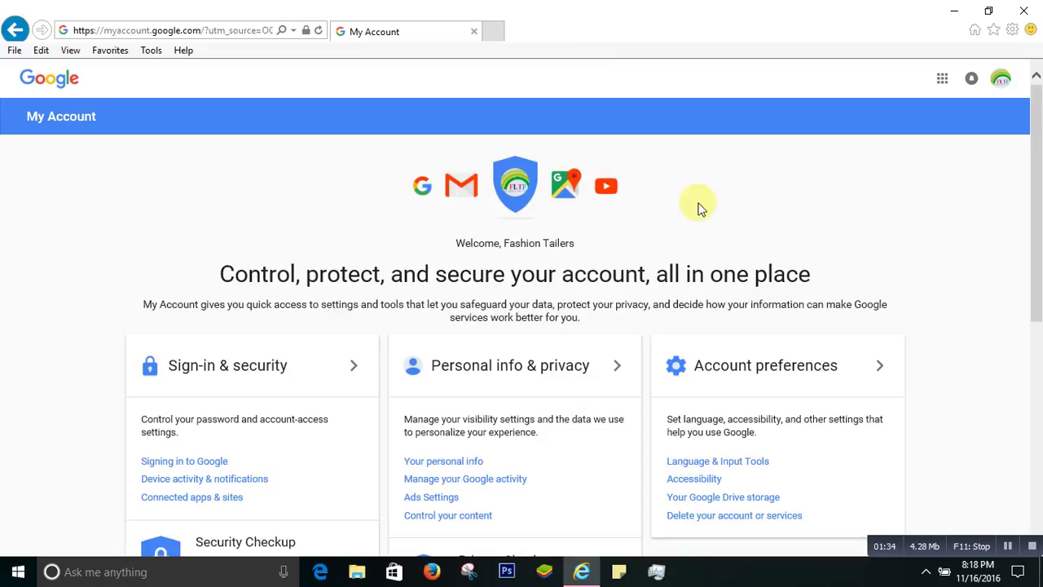
mouse_move(1036, 221)
left_mouse_down()
mouse_move(1039, 362)
mouse_move(1020, 241)
left_mouse_up()
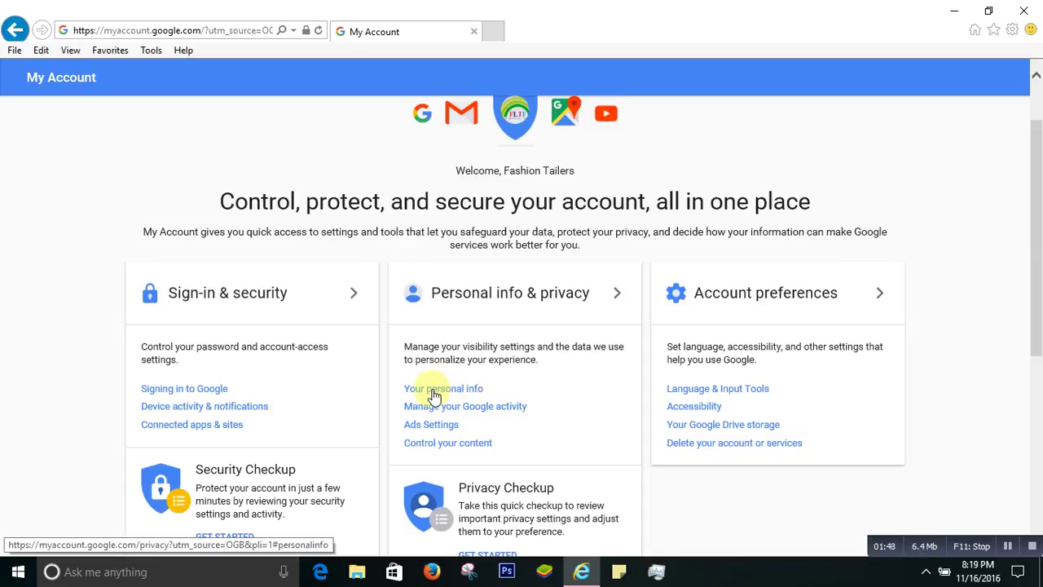
- Go to Your personal info and open the Name row showing Fashion Tailers
left_click(433, 392)
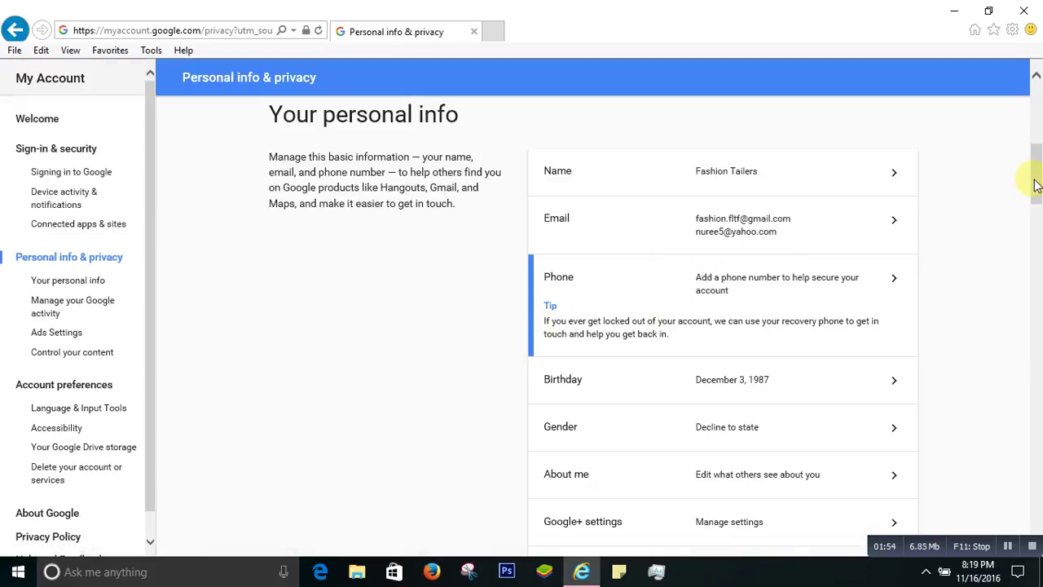
mouse_move(1035, 181)
left_mouse_down()
mouse_move(1039, 126)
mouse_move(1039, 149)
left_mouse_up()
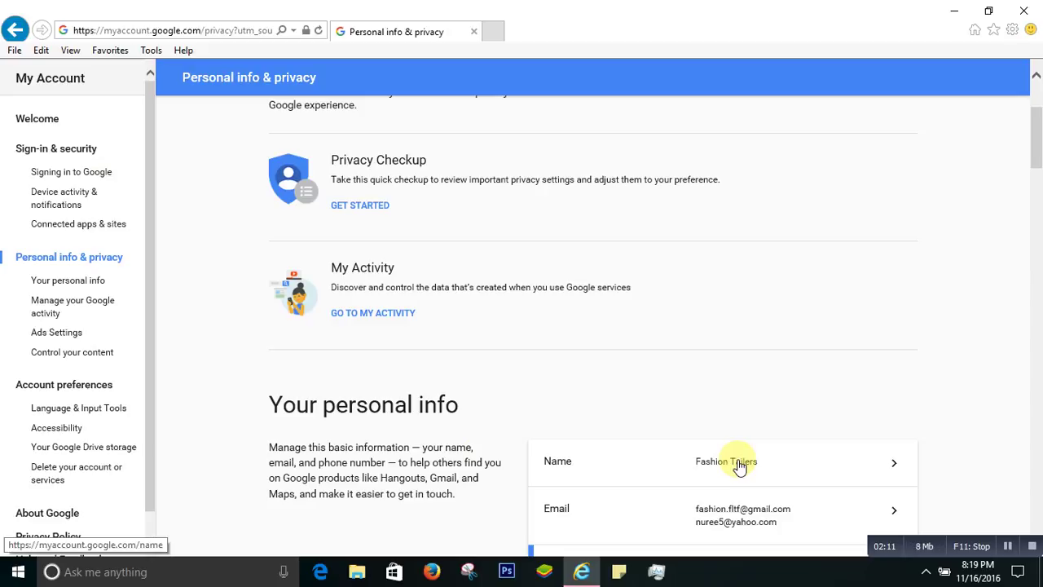
left_click(740, 466)
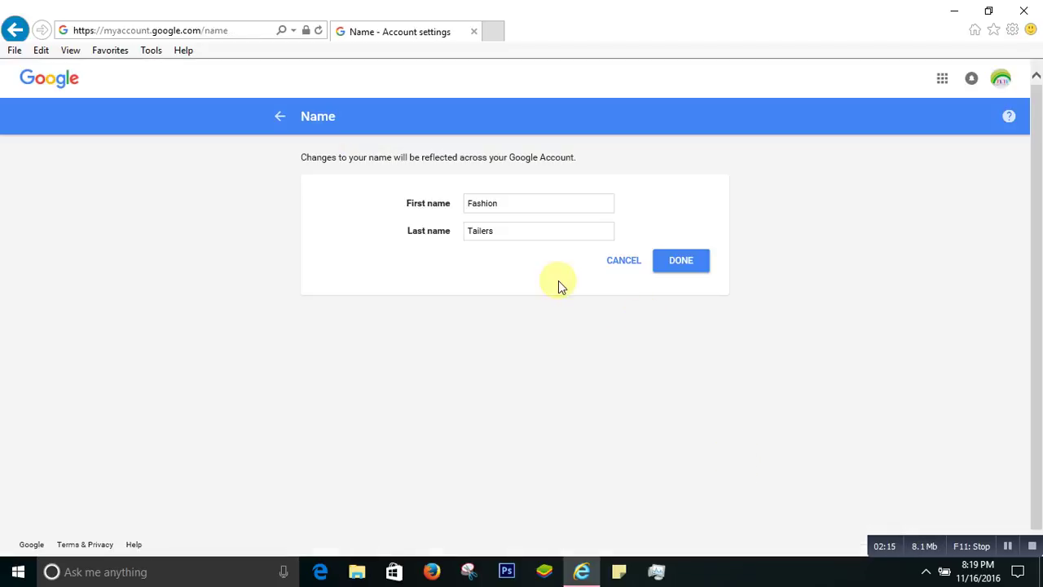
- Clear the first name Fashion and the last name Tailers
left_click(505, 206)
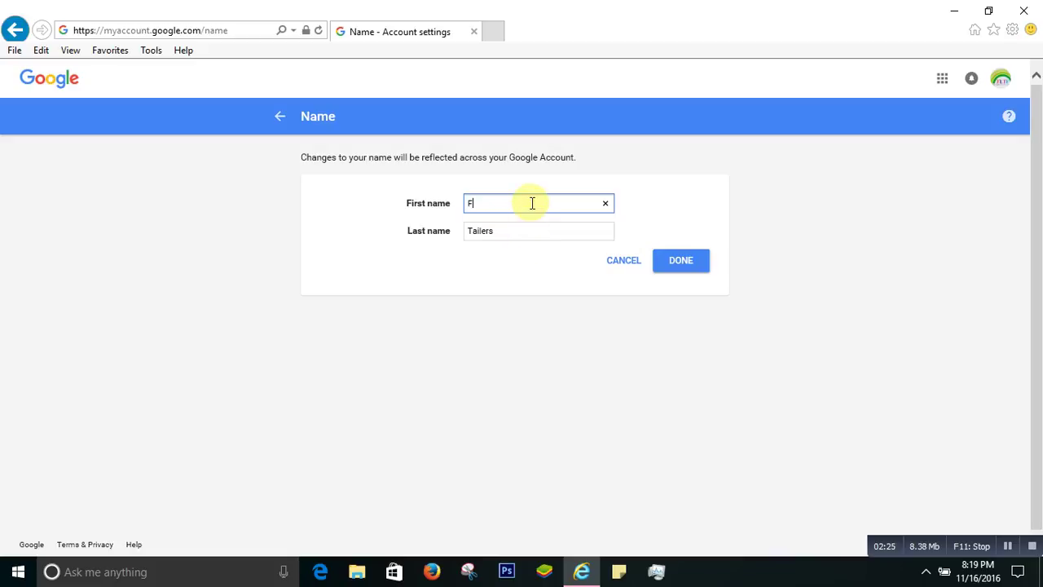
key("BackSpace")
left_click(511, 231)
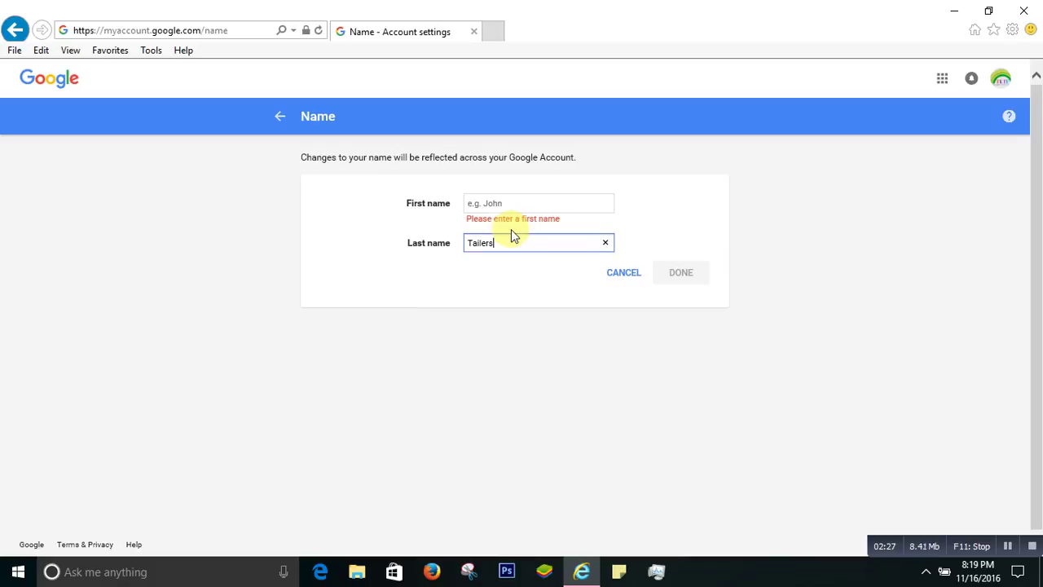
key("BackSpace")
key("BackSpace")
key("BackSpace")
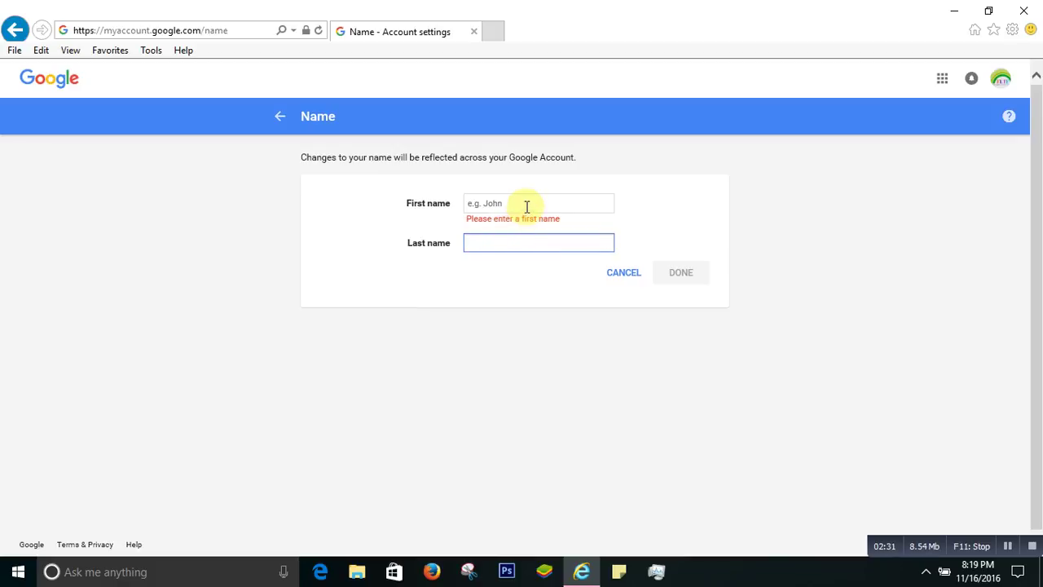
- Enter first name WeShare and last name Article
left_click(527, 205)
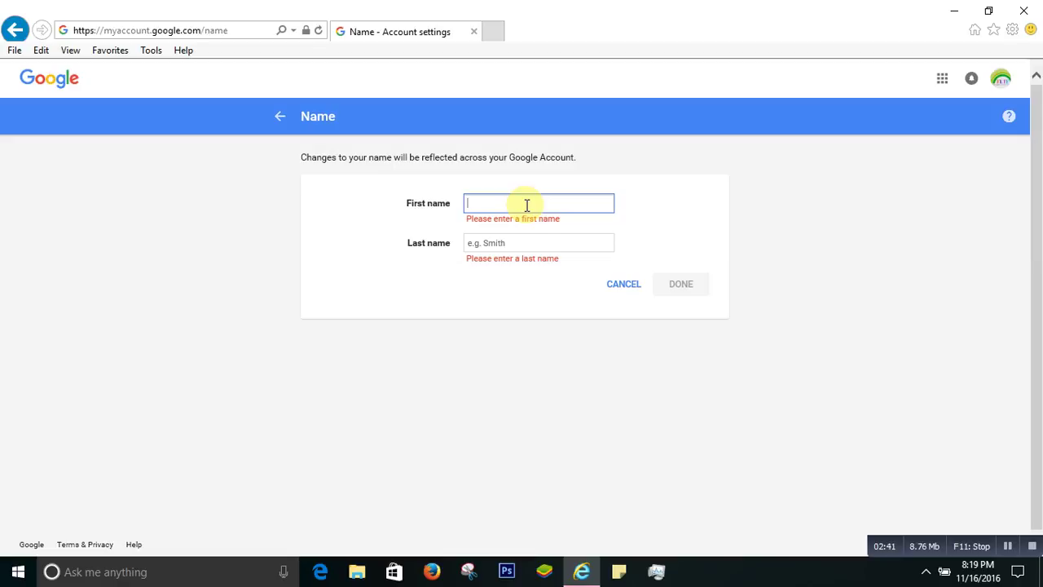
type("W")
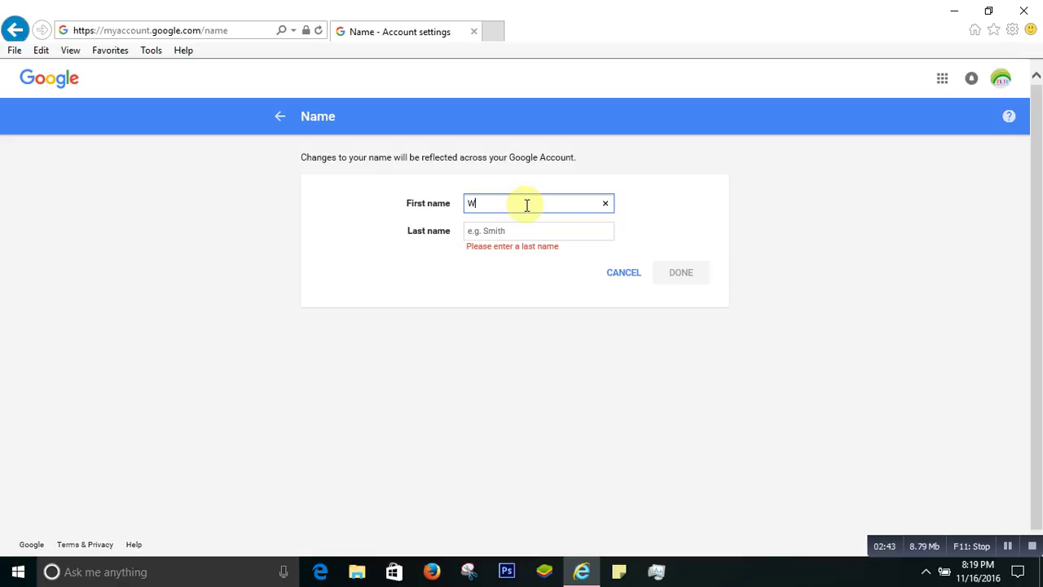
type("eShare")
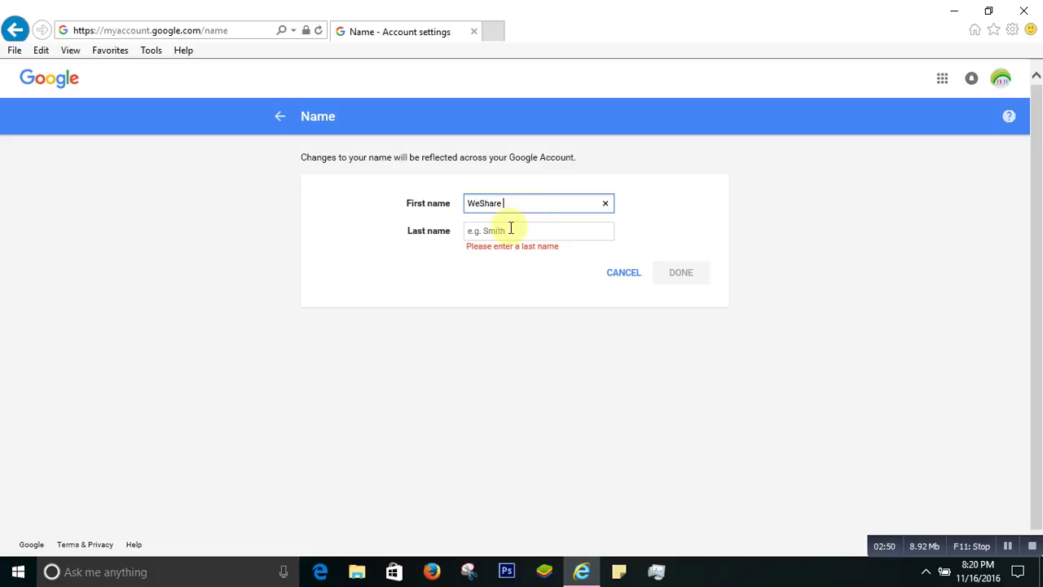
left_click(511, 229)
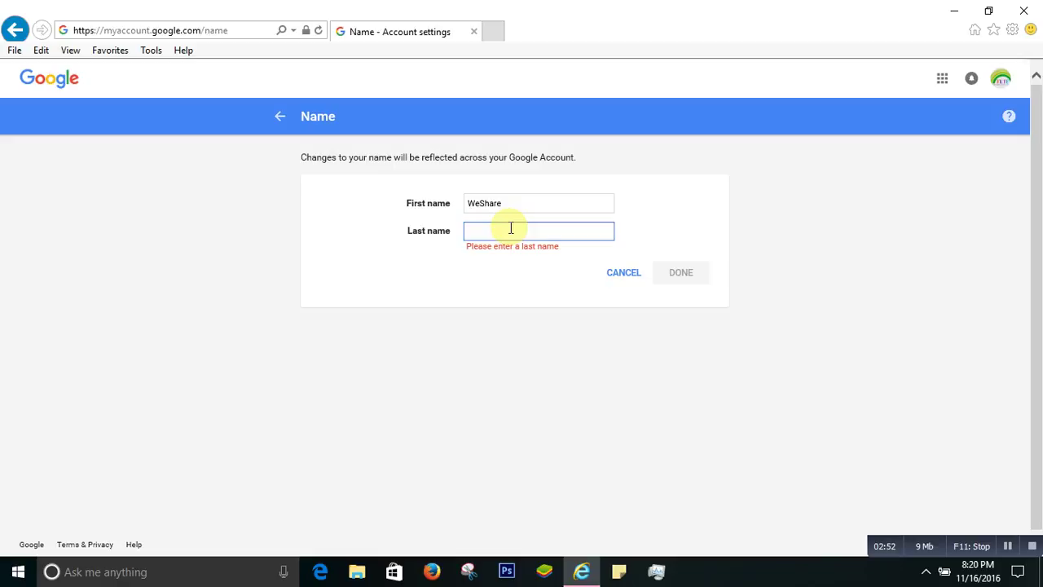
type("Article")
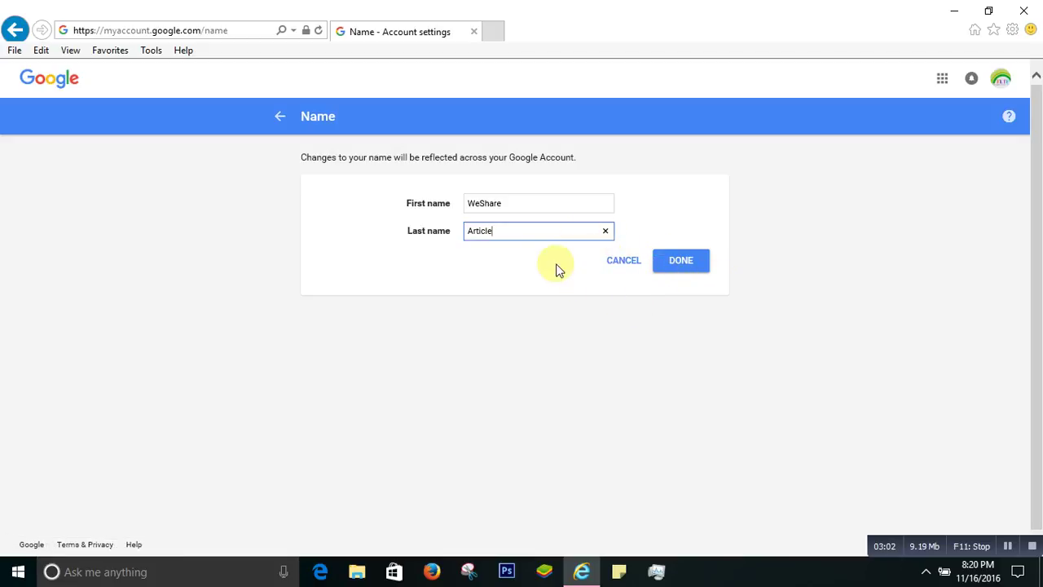
- Save the name WeShare Article and confirm it in the Your personal info Name row
left_click(688, 263)
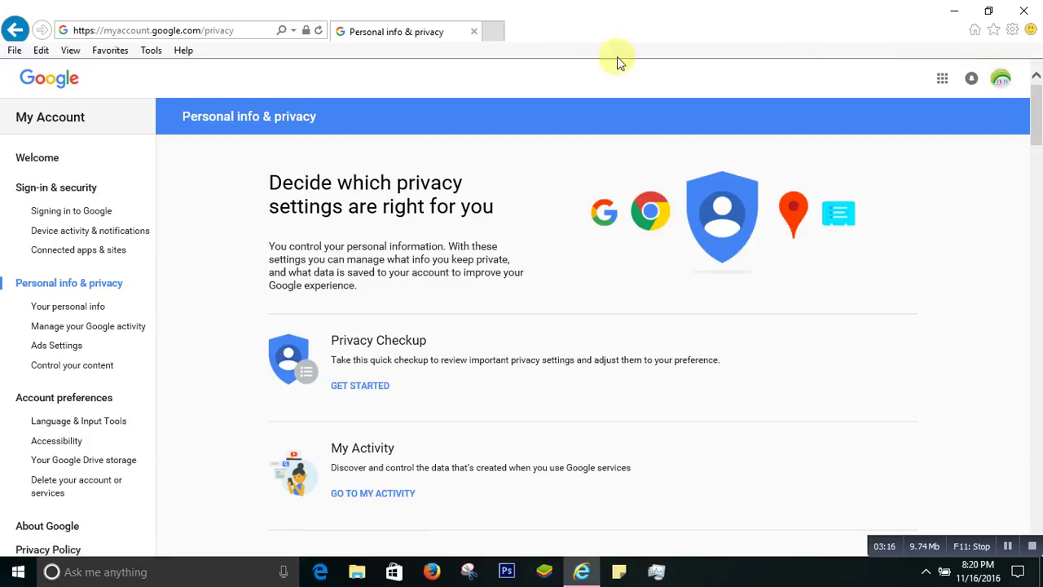
left_click(318, 31)
left_click(52, 307)
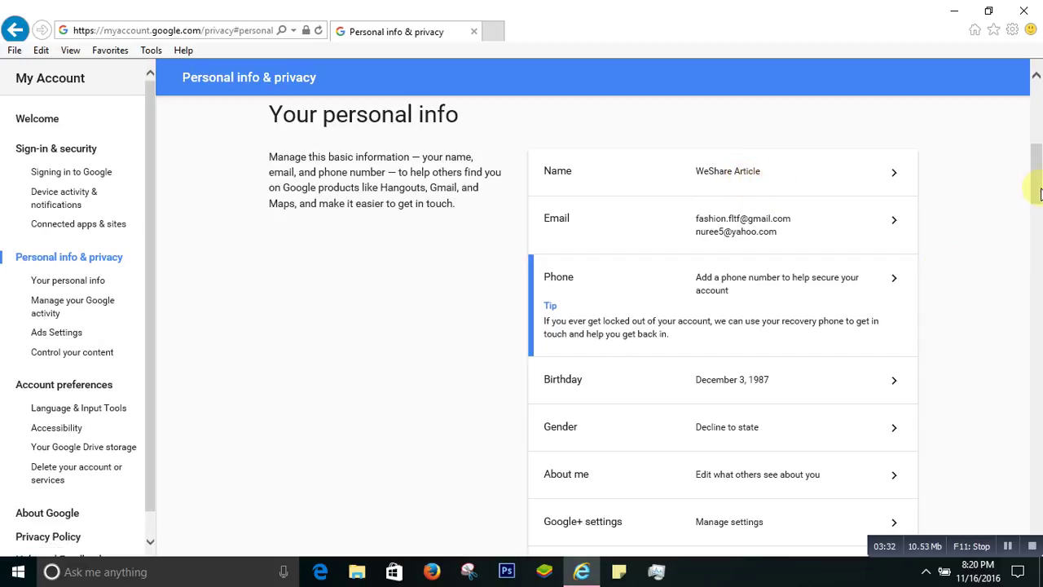
mouse_move(1040, 193)
left_mouse_down()
mouse_move(1039, 163)
mouse_move(1016, 320)
mouse_move(1037, 149)
left_mouse_up()
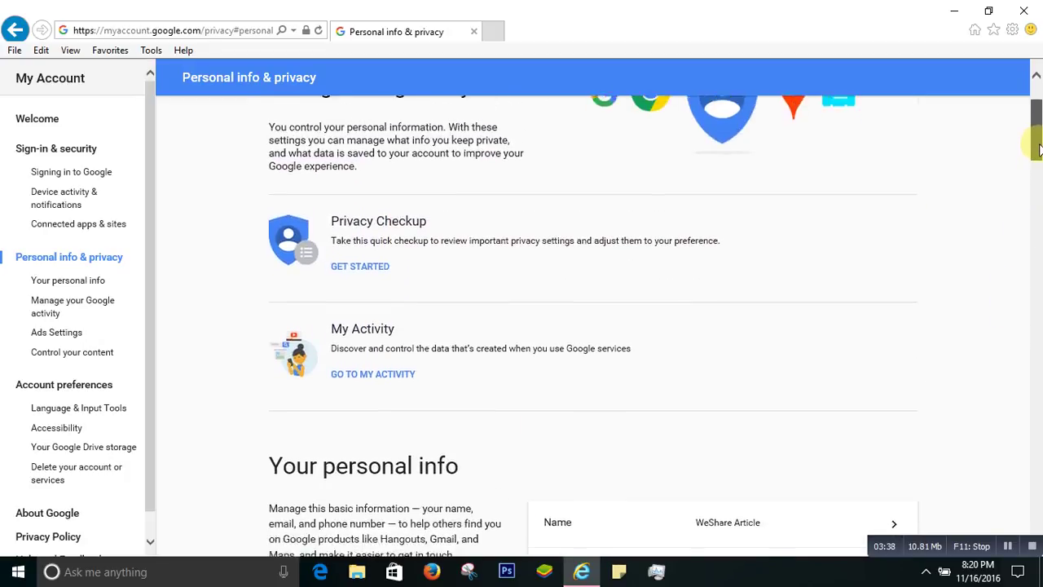
scroll(1035, 150, "down", 3)
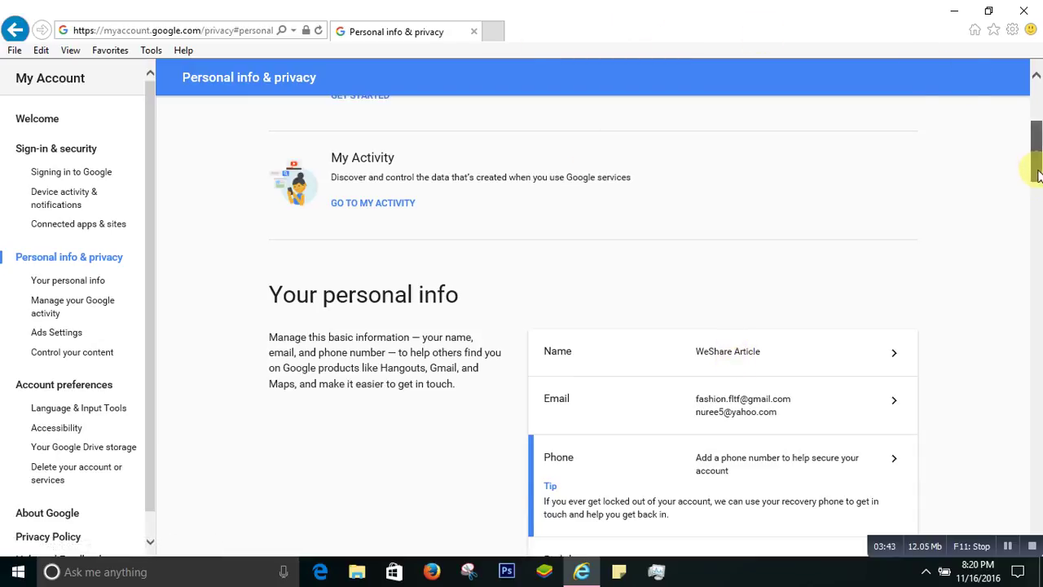
left_click_drag(1036, 146, 1035, 93)
- Sign out of the account and reload the account chooser page
left_click(1004, 83)
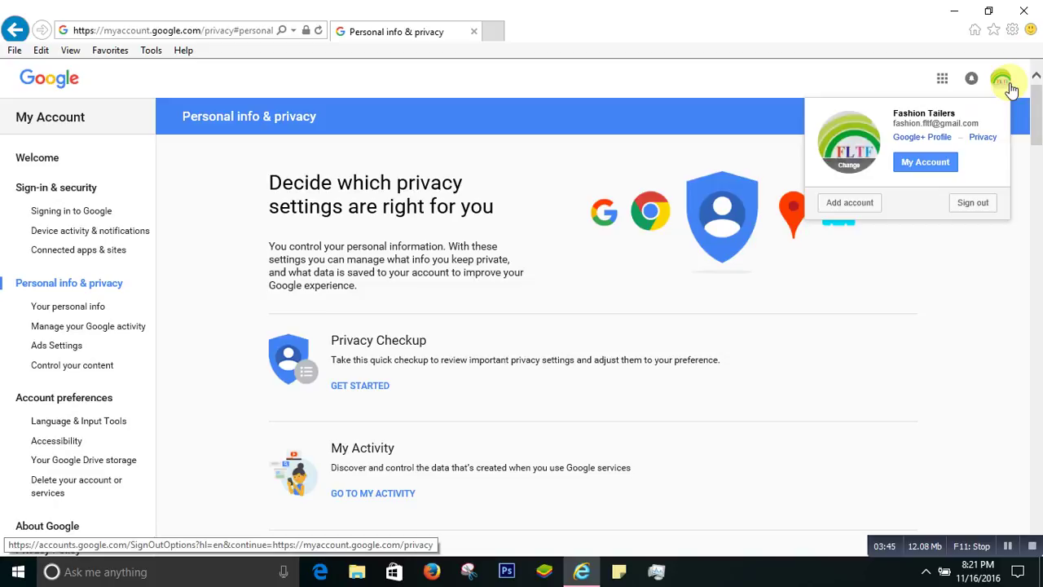
left_click(982, 204)
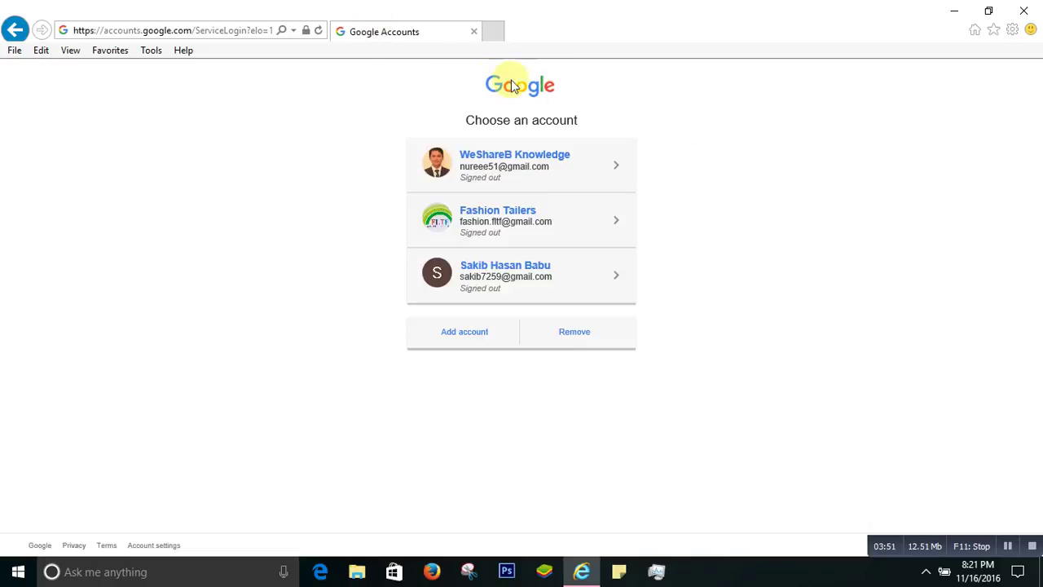
left_click(318, 32)
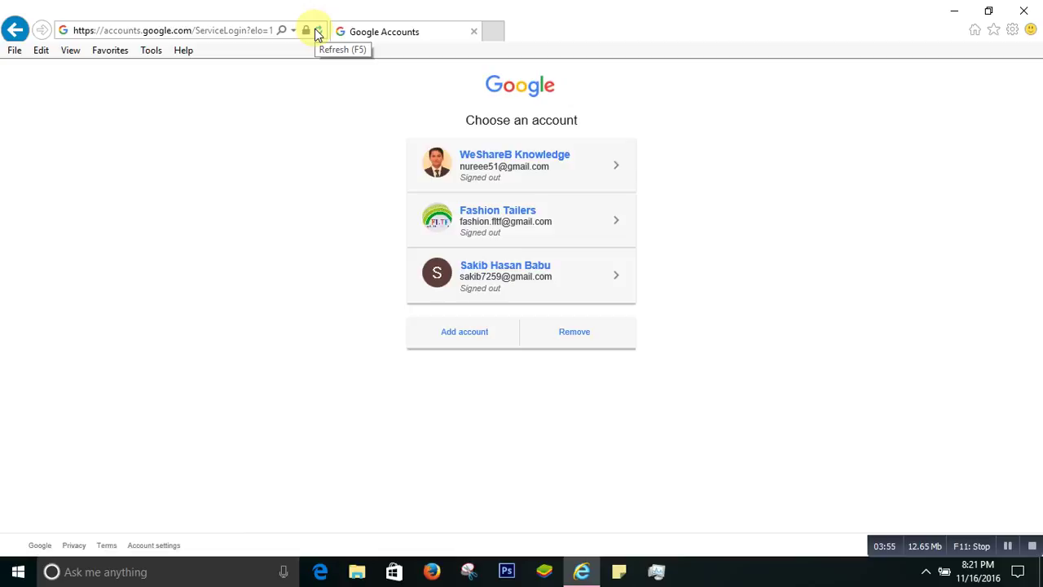
left_click(318, 33)
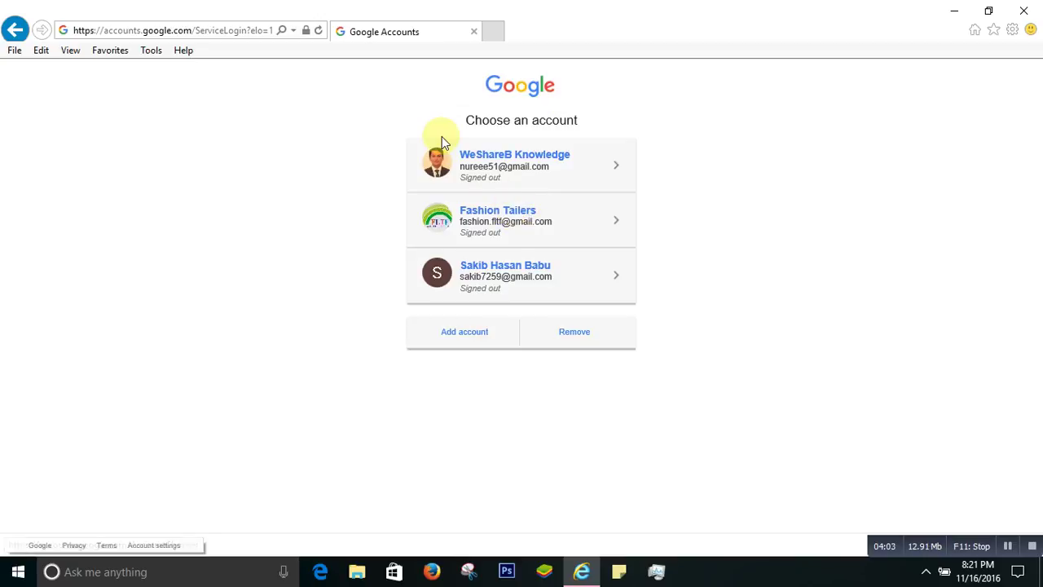
- Select Fashion Tailers in the chooser, then navigate to google.com
left_click(249, 33)
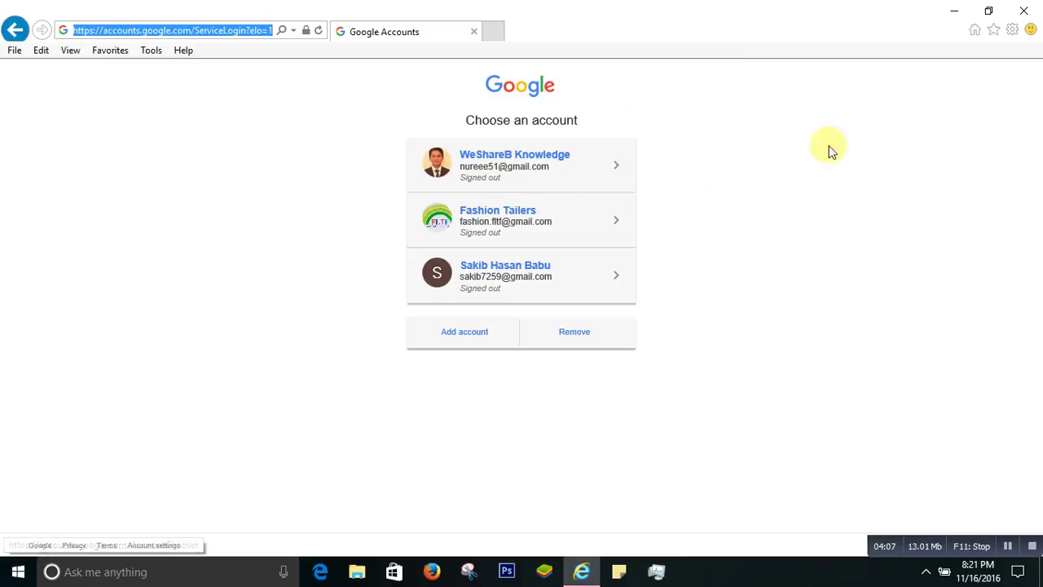
left_click(577, 231)
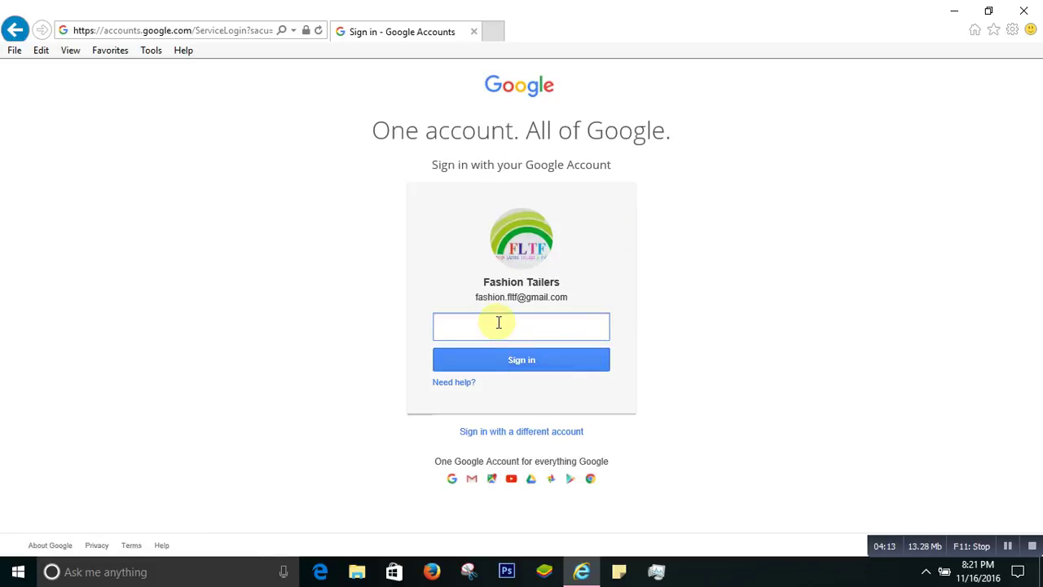
left_click(176, 30)
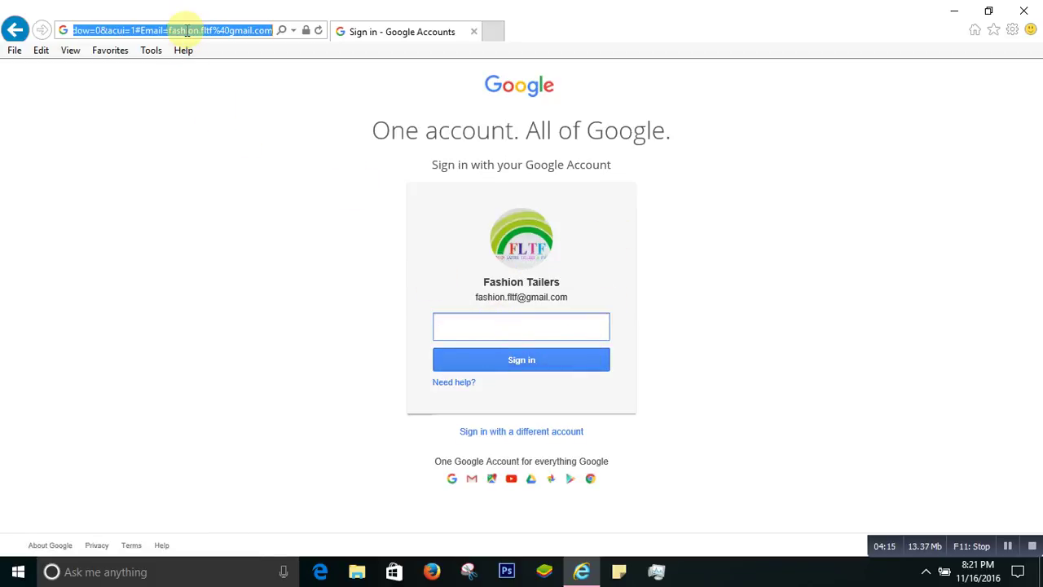
type("g")
key("Return")
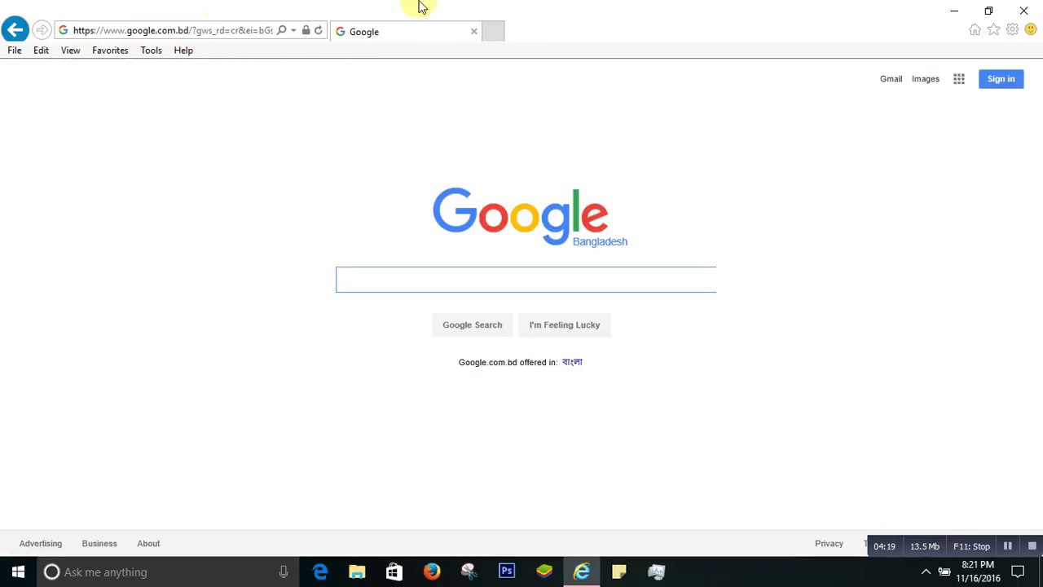
- Sign back in as Fashion Tailers, re-entering the password after a rejected first attempt
left_click(992, 81)
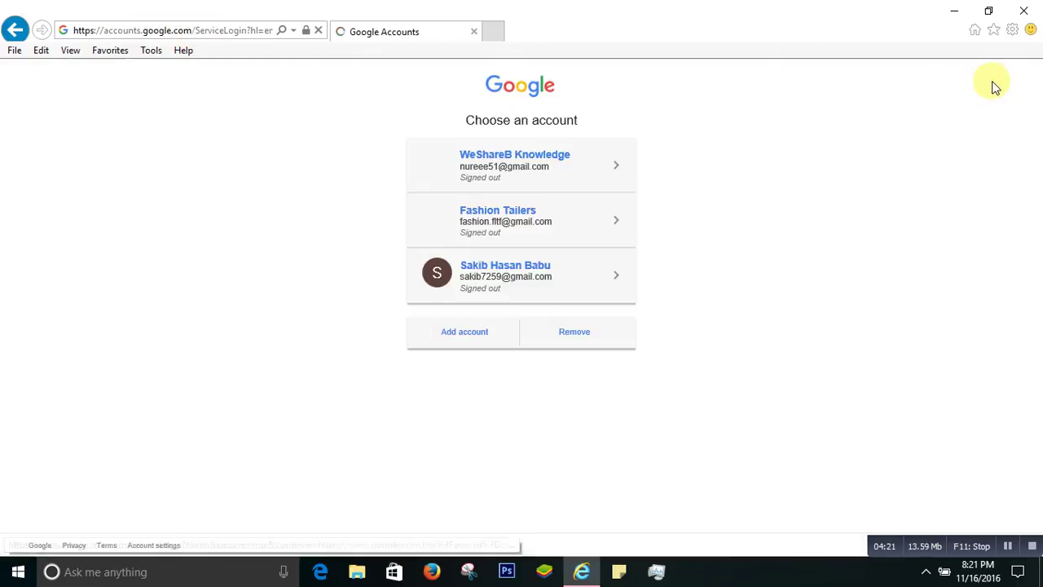
left_click(524, 216)
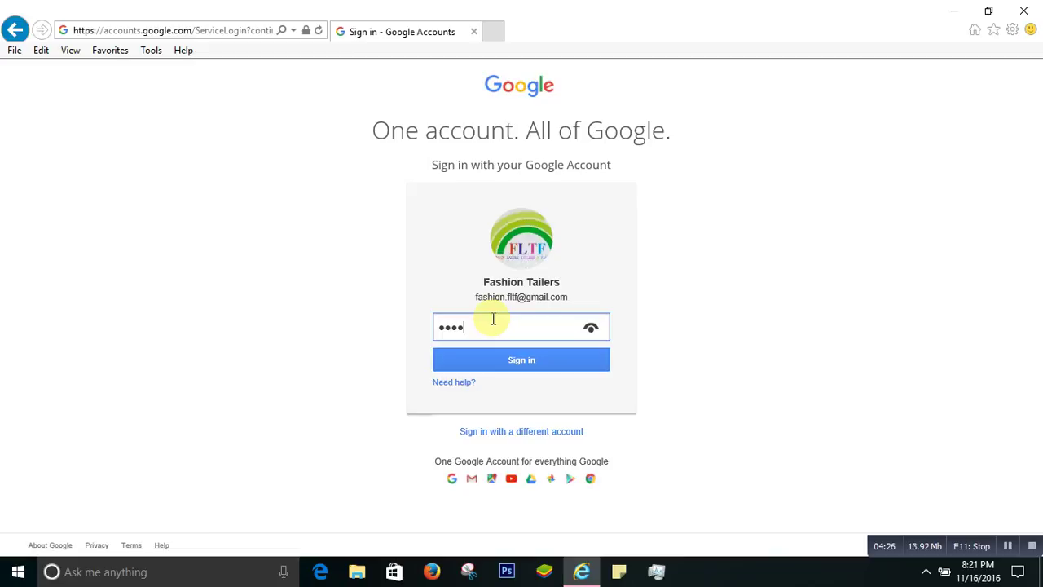
key("Caps_Lock")
type("A")
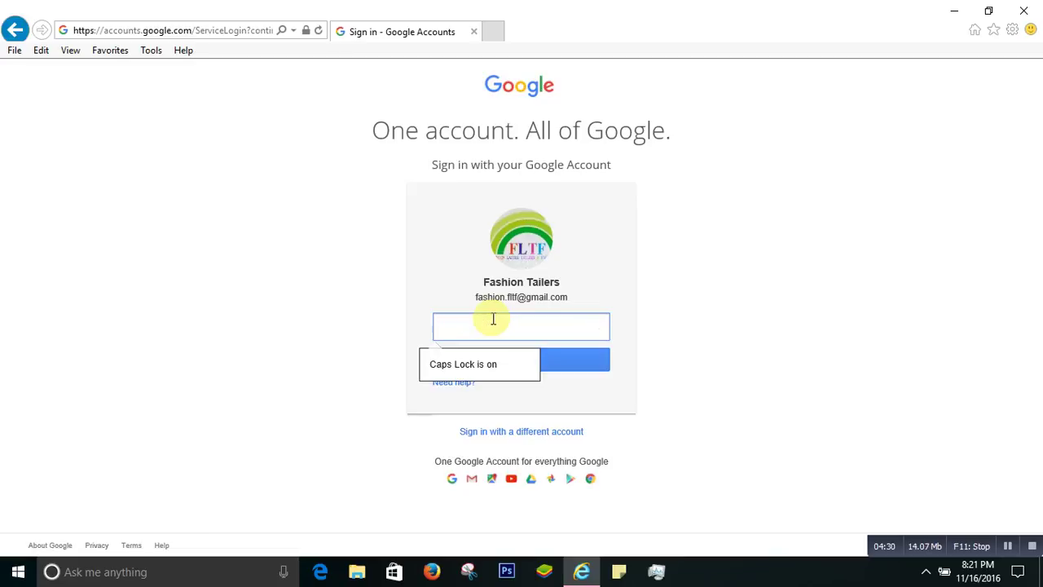
key("Caps_Lock")
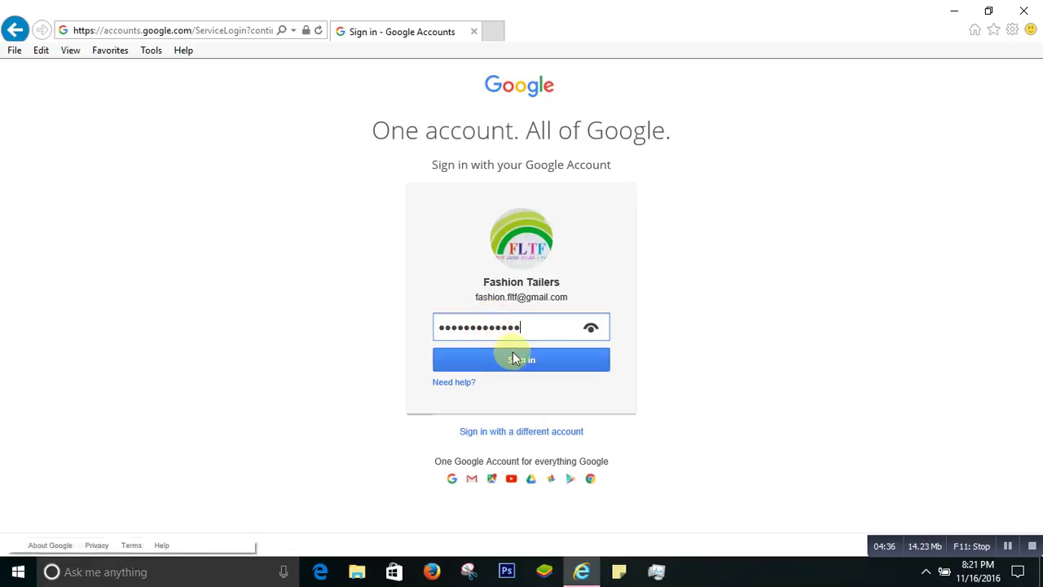
left_click(514, 355)
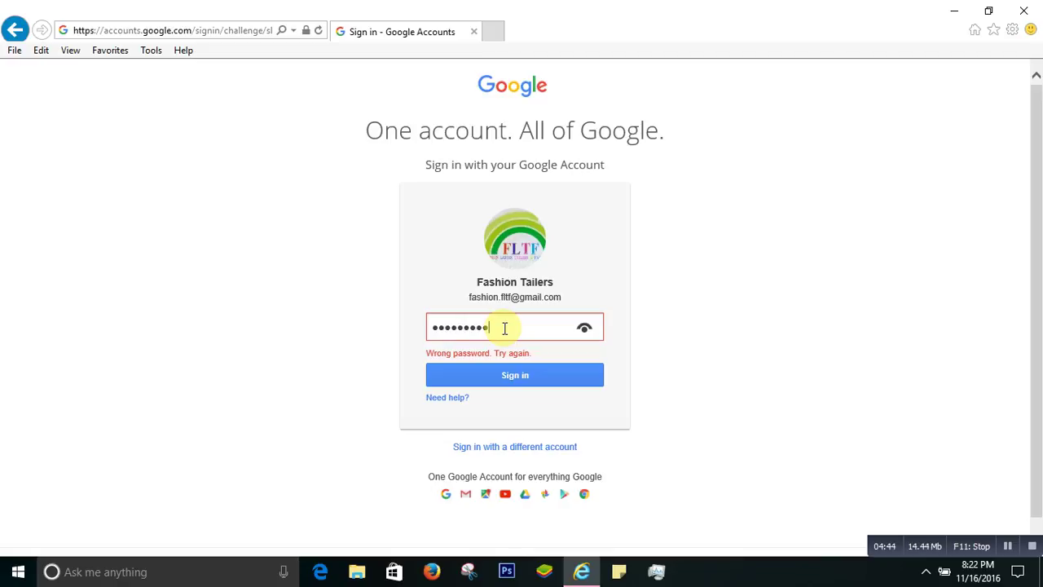
left_click(522, 375)
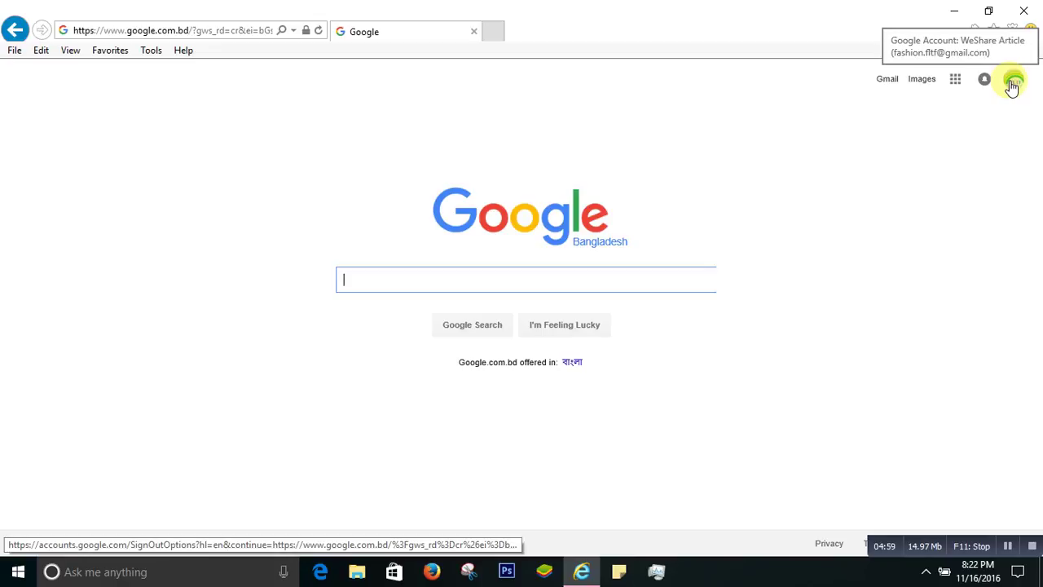
- Sign out, view WeShare Article in the account chooser, and minimize the browser
left_click(1011, 84)
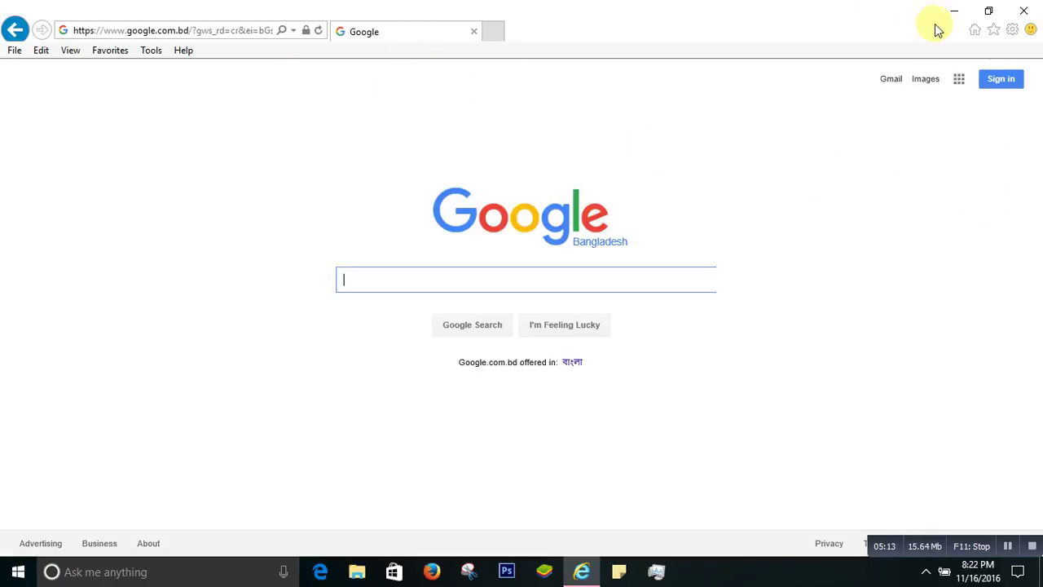
left_click(1003, 78)
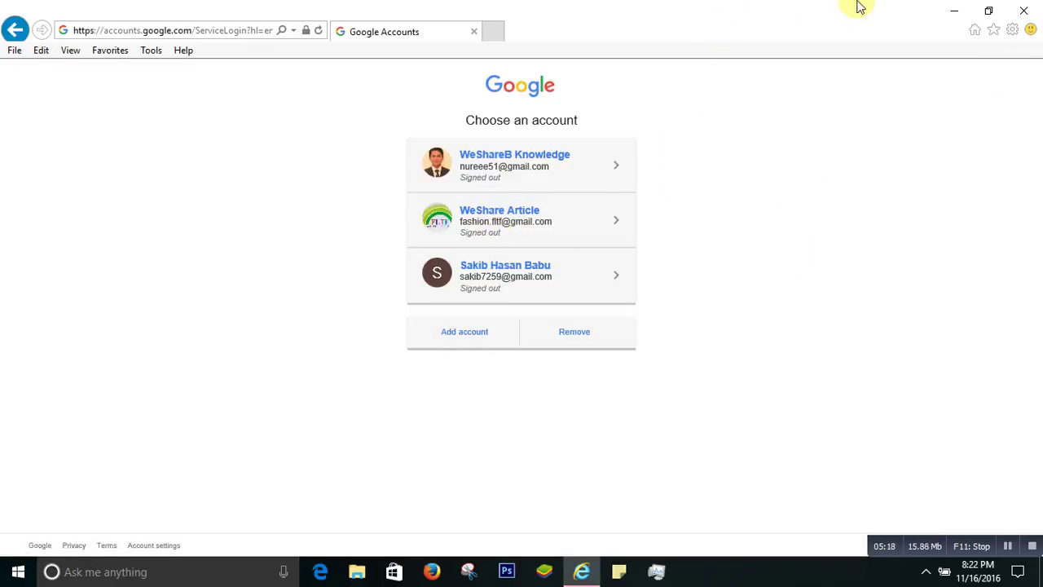
left_click(953, 9)
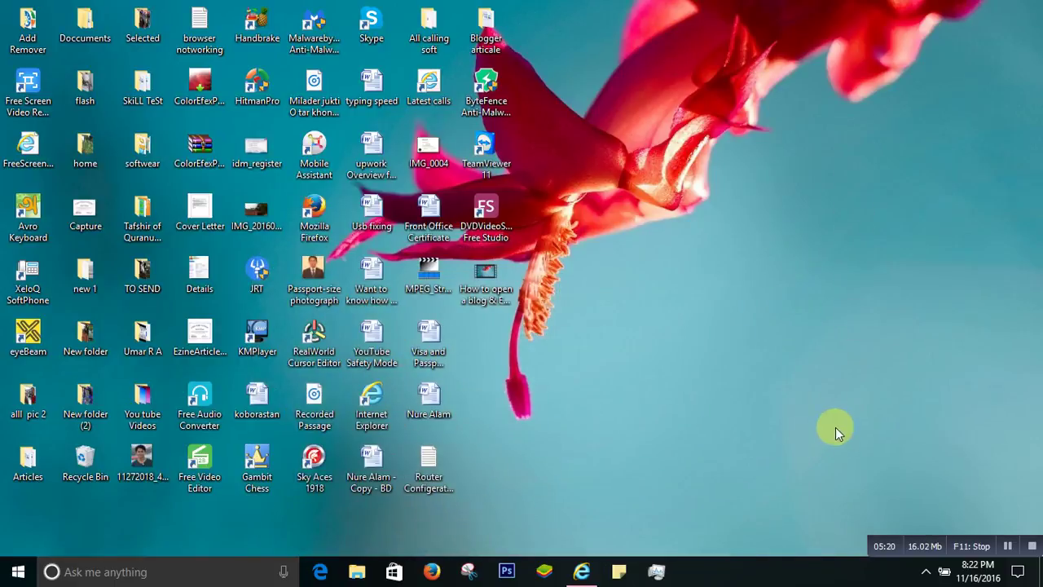